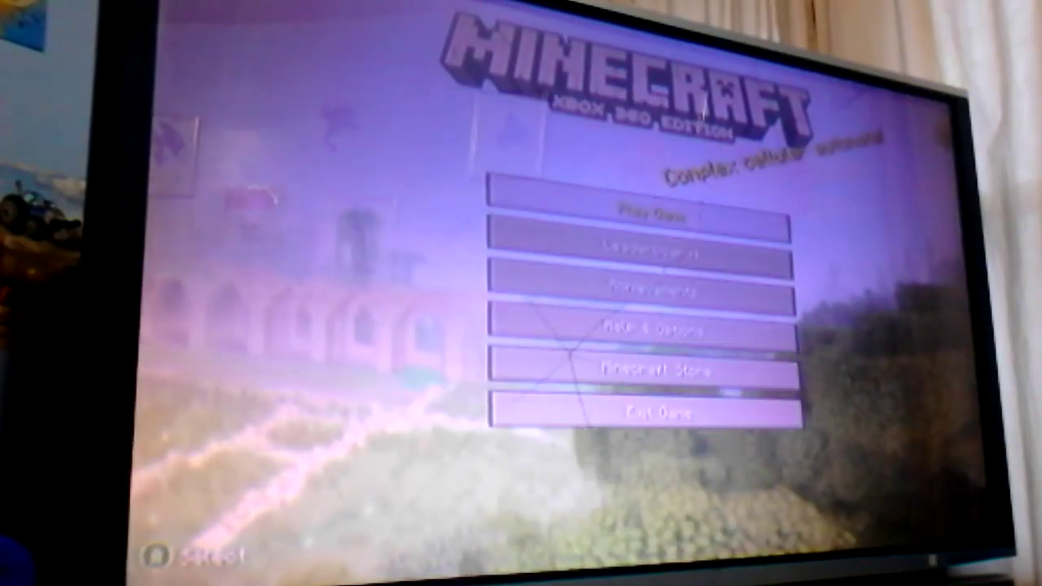
- Choose Play Game on the title menu to load the survival world
key("Return")
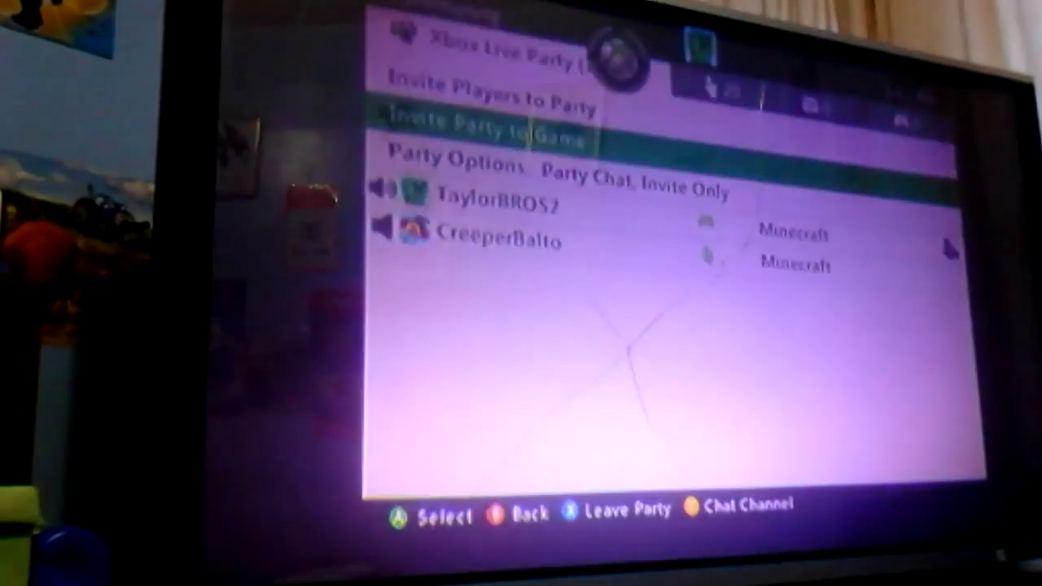
- Invite the party into the game, then highlight Play Through Both in Voice preferences
key("Return")
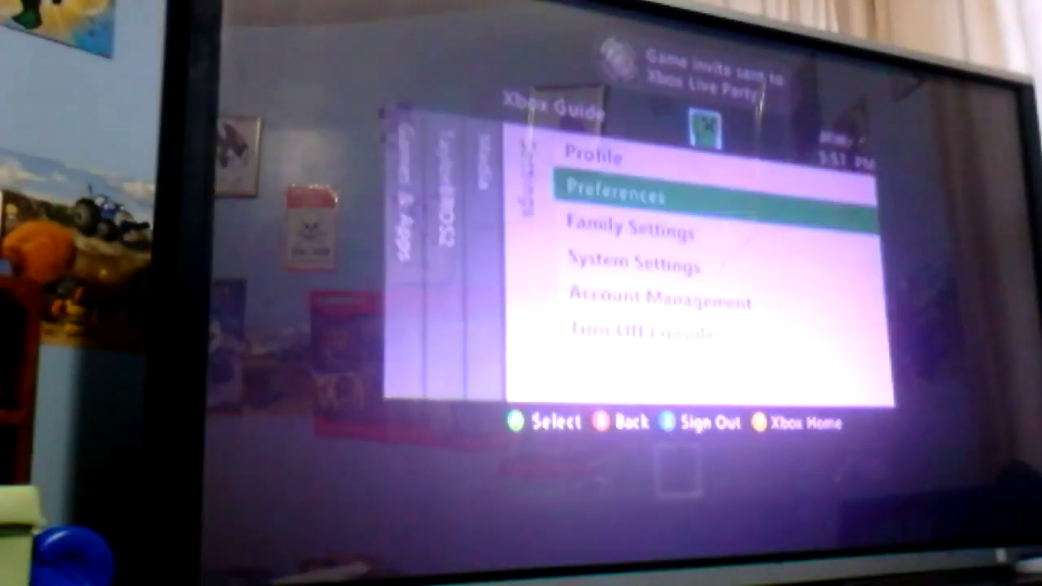
key("Return")
key("Down")
key("Down")
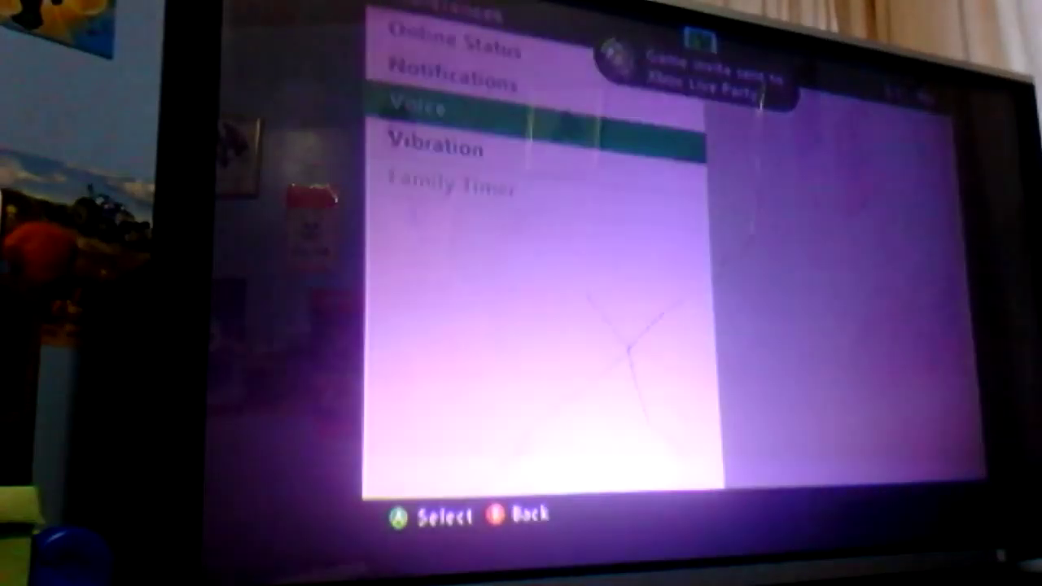
key("Return")
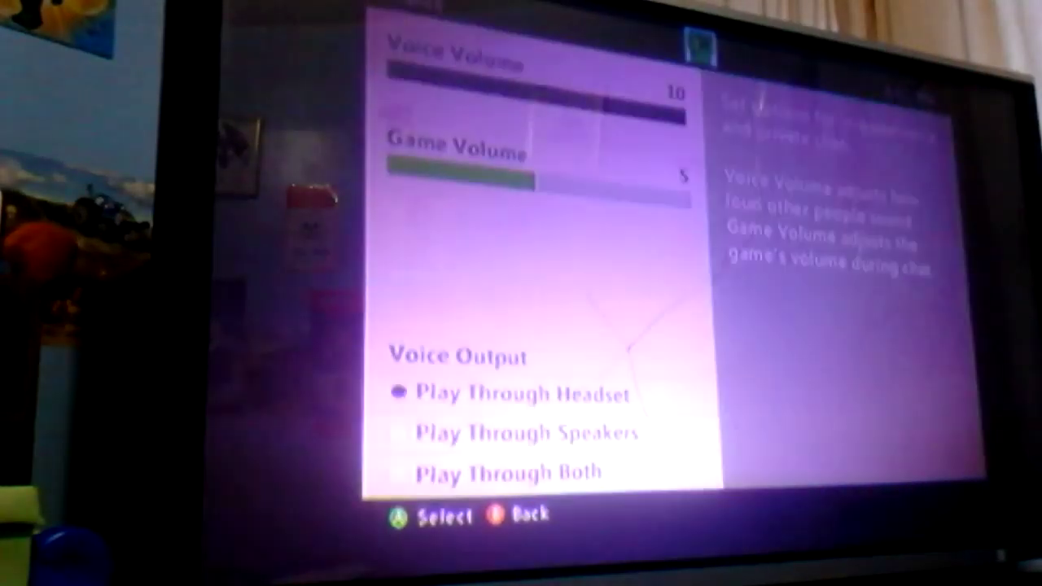
key("Down")
key("Down")
key("Down")
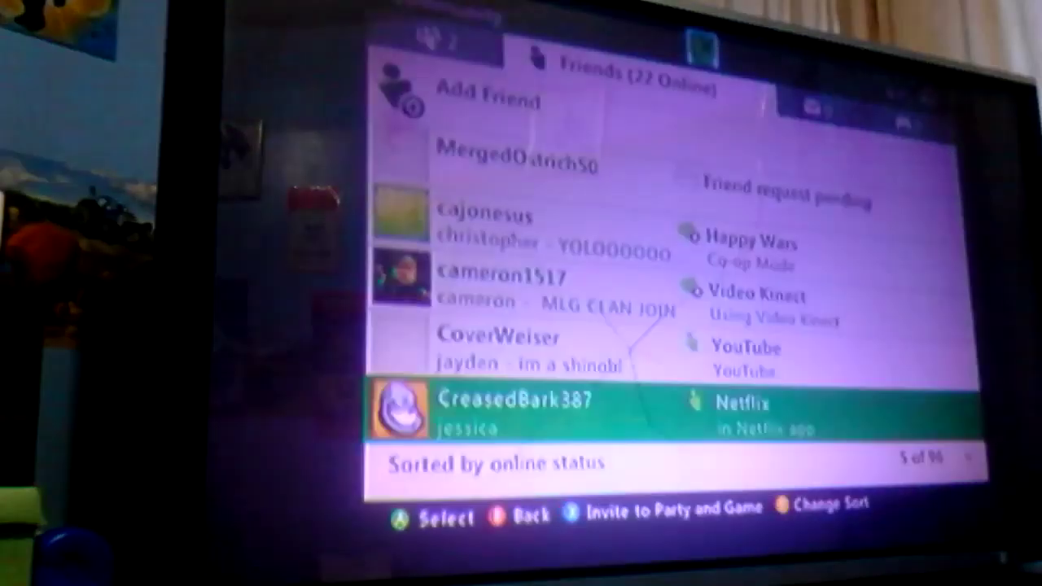
- Browse up and down the Guide's Friends tab to the friend in Minecraft multiplayer
key("Down")
key("Down")
key("Down")
key("Down")
key("Down")
key("Down")
key("Down")
key("Down")
key("Down")
key("Down")
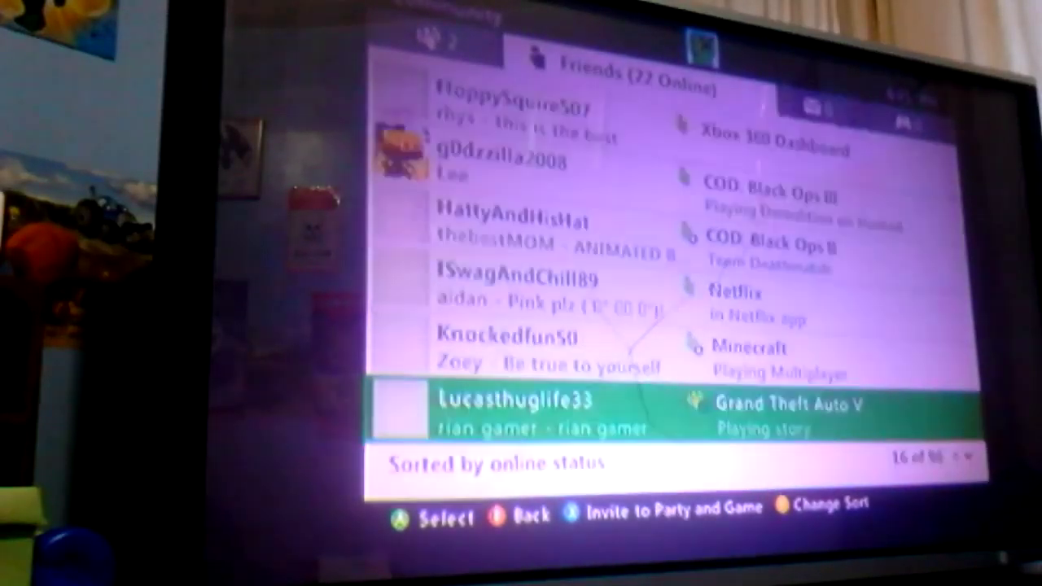
key("Down")
key("Down")
key("Down")
key("Down")
key("Down")
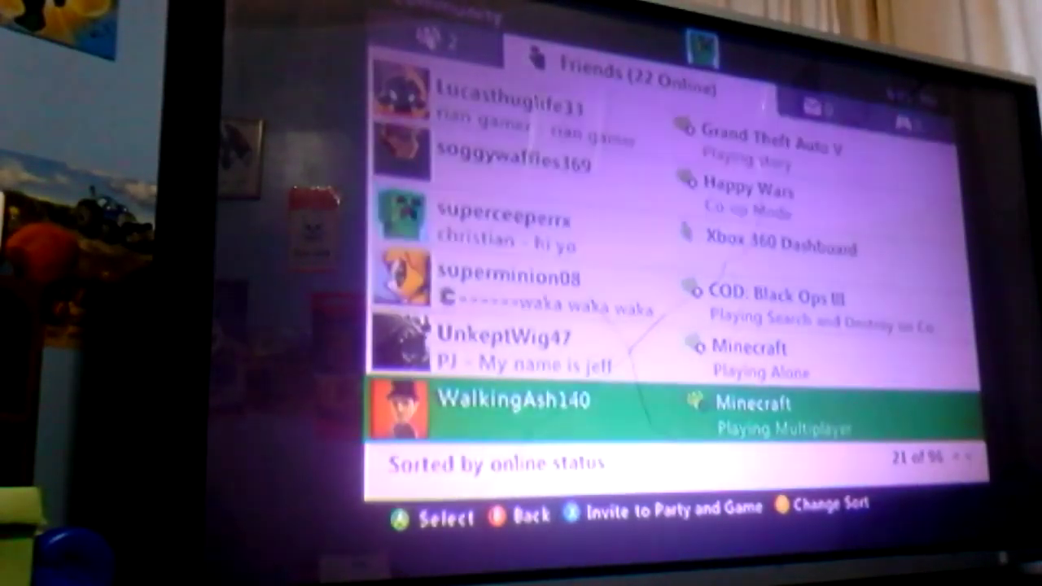
key("Up")
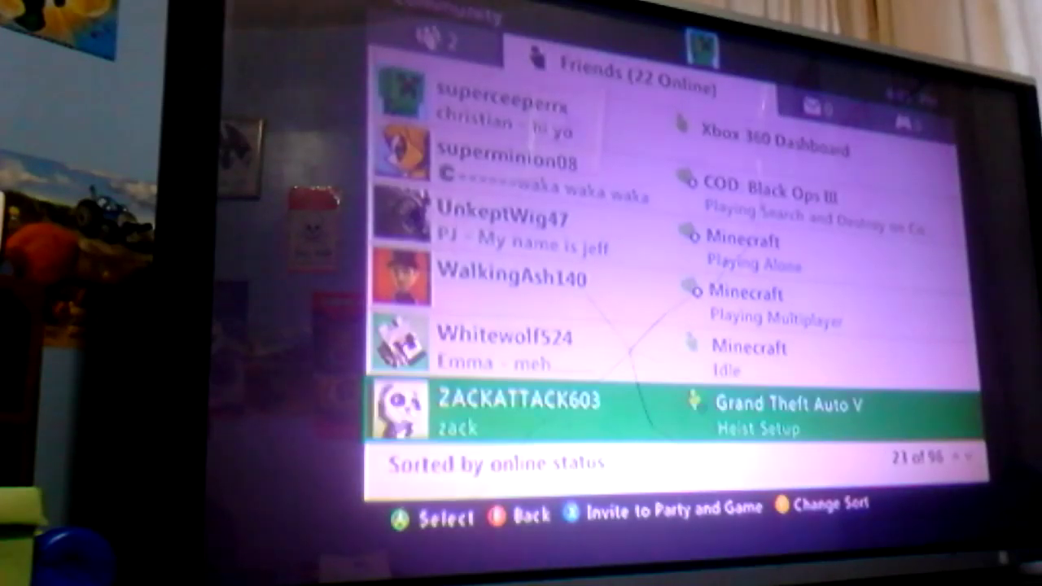
key("Down")
key("Down")
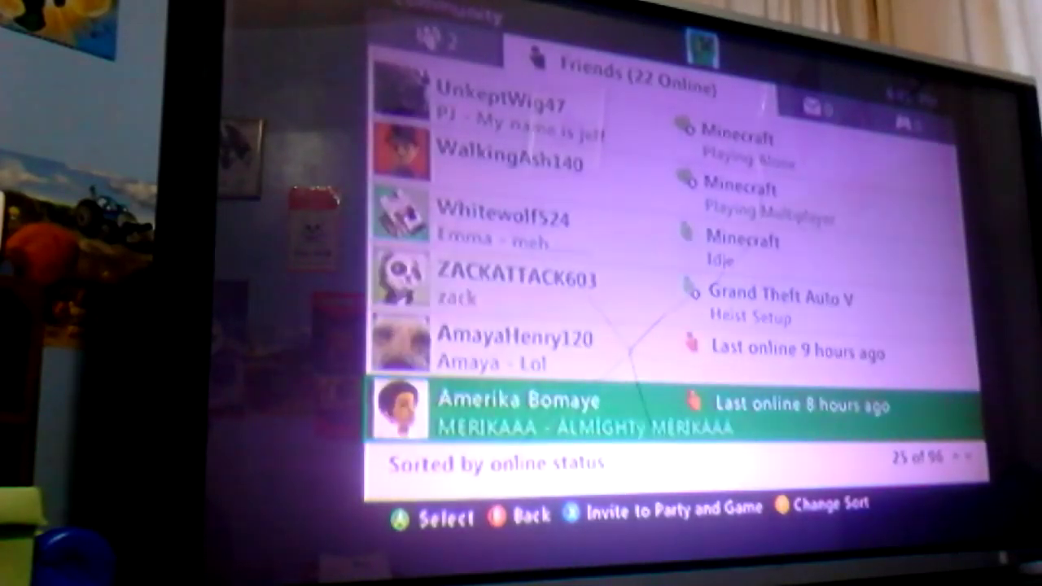
key("Up")
key("Up")
key("Up")
key("Up")
key("Up")
key("Up")
key("Up")
key("Up")
key("Up")
key("Up")
key("Up")
key("Up")
key("Up")
key("Up")
key("Up")
key("Up")
key("Up")
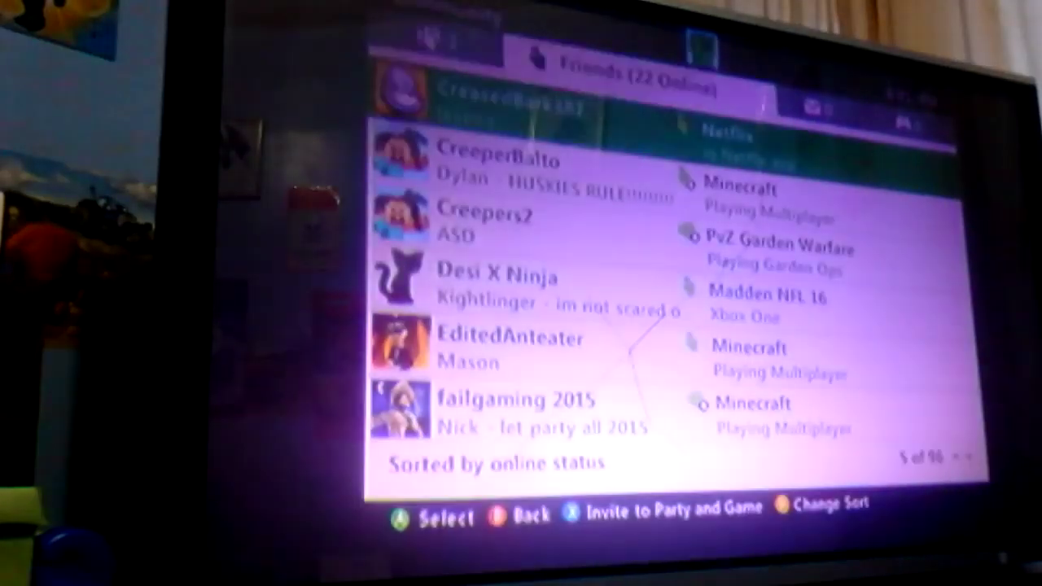
key("Down")
key("Down")
key("Down")
key("Down")
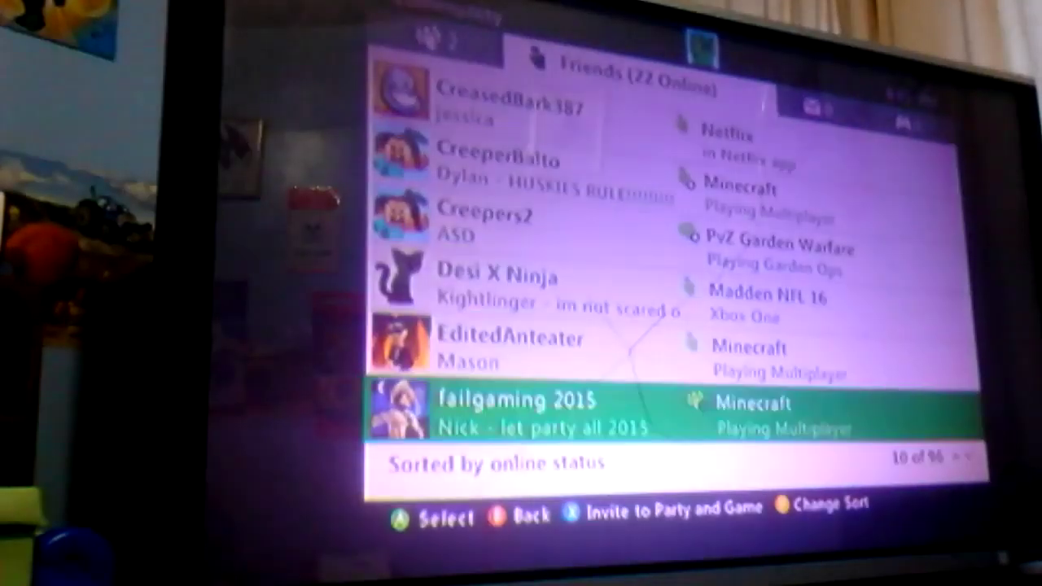
key("Down")
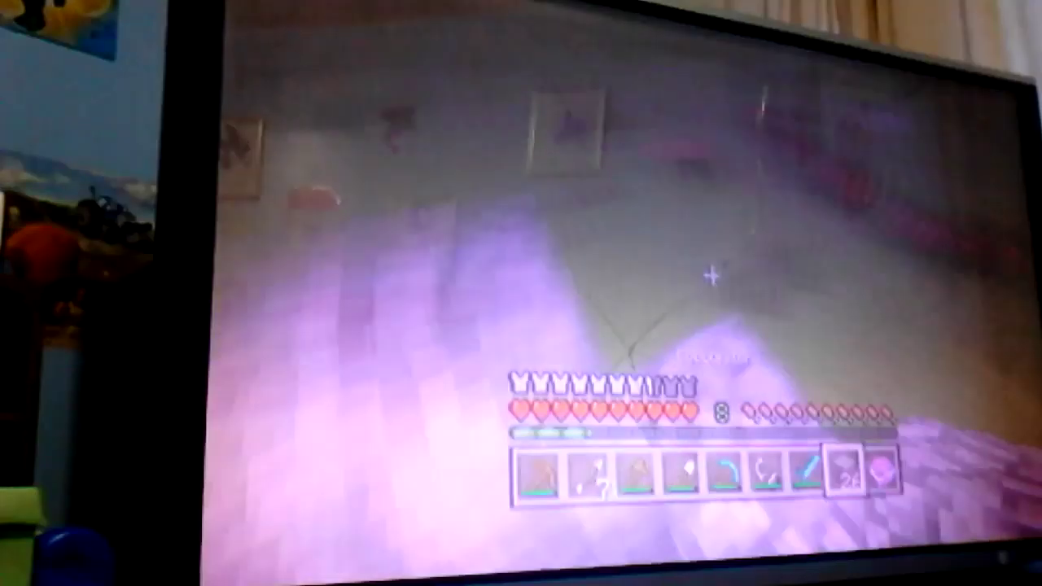
scroll(711, 276, "up", 3)
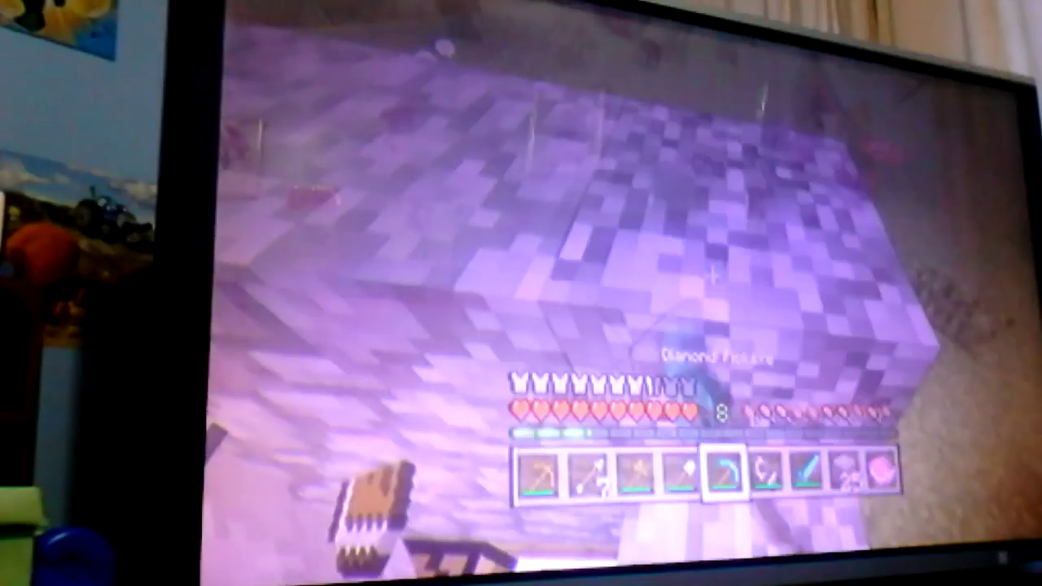